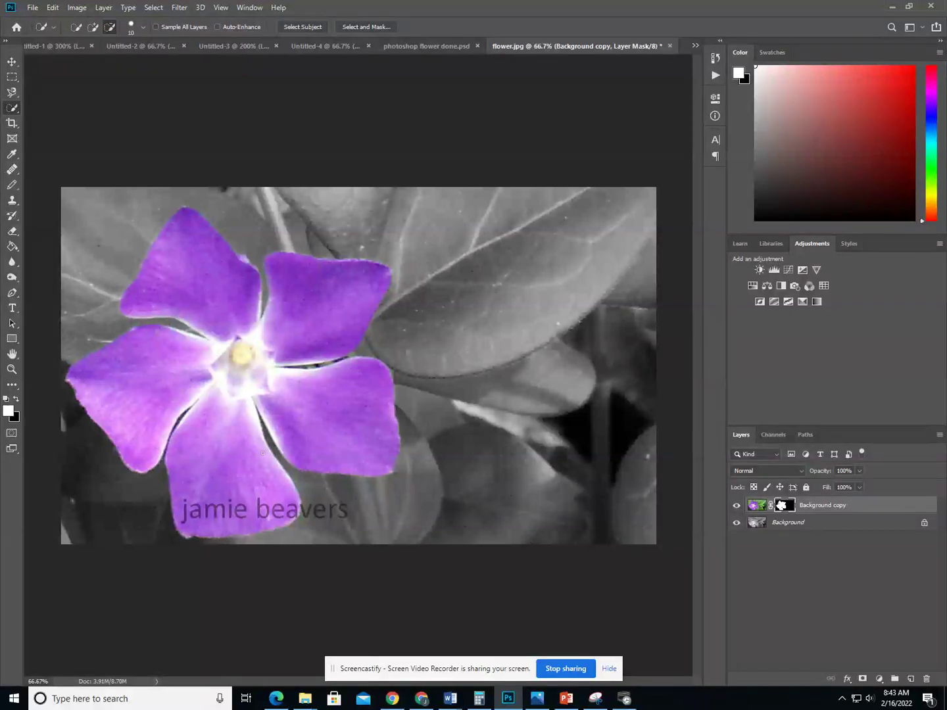
View the selective-colour example images of the cat, the rainbow rose, the woman with a rose and the lipstick advert.
left_click(53, 51)
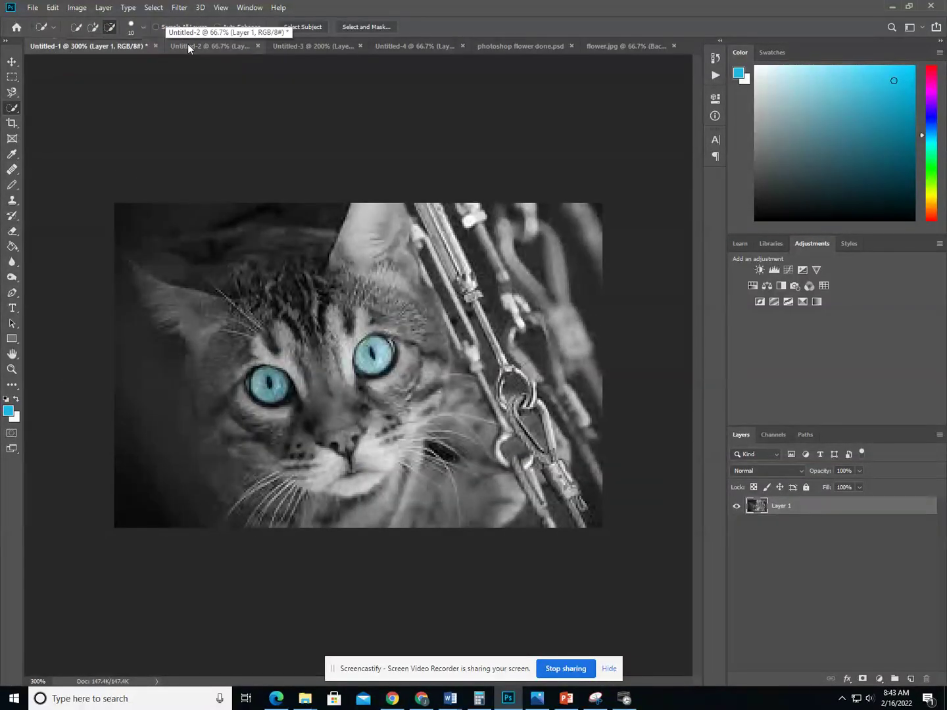
left_click(214, 47)
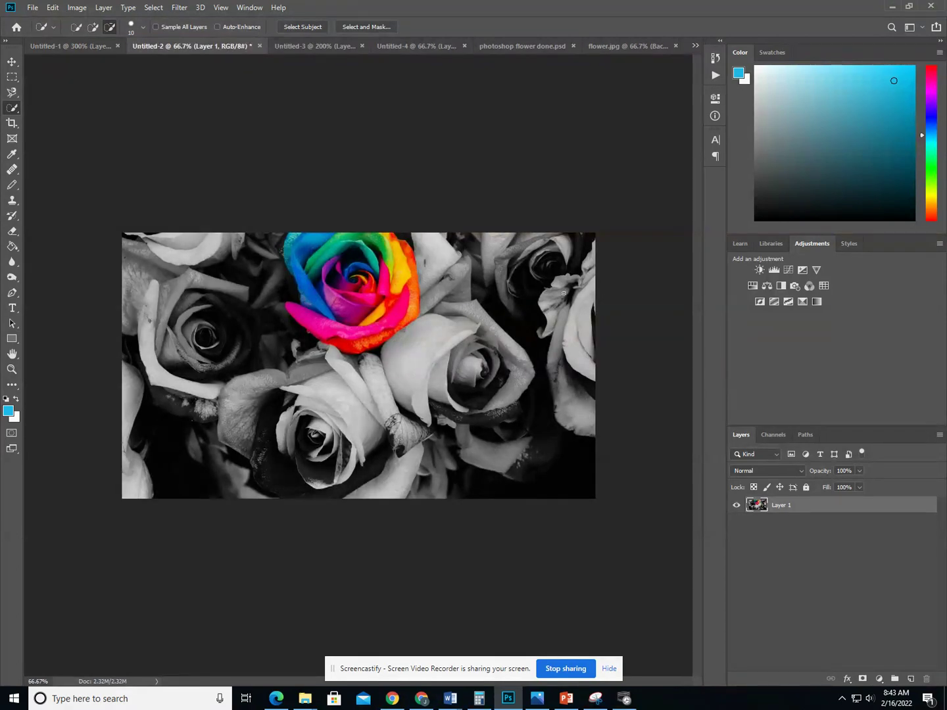
left_click(323, 50)
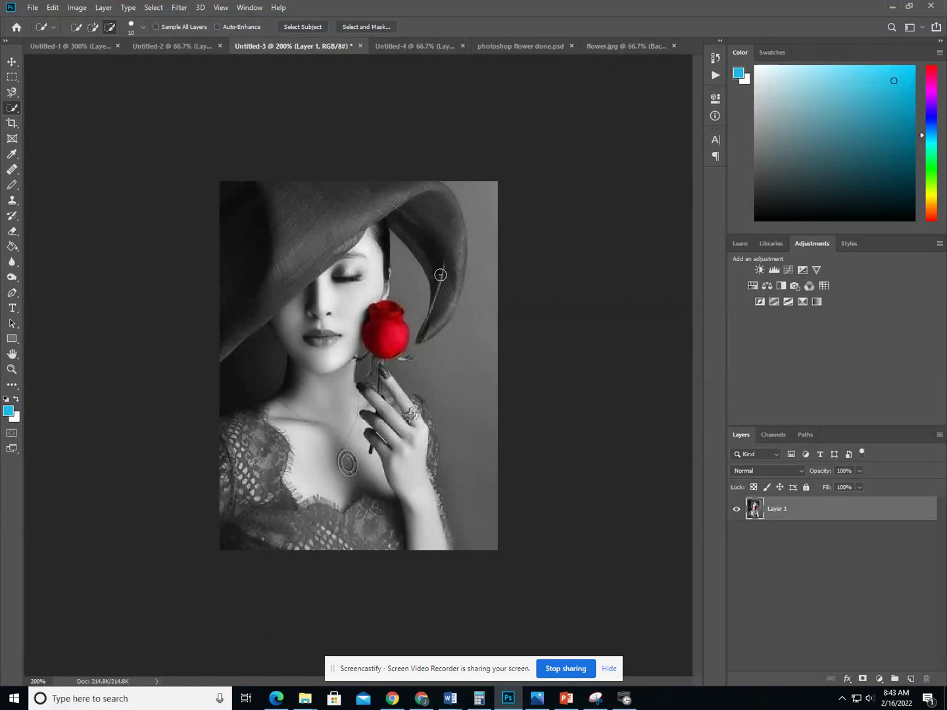
left_click(415, 51)
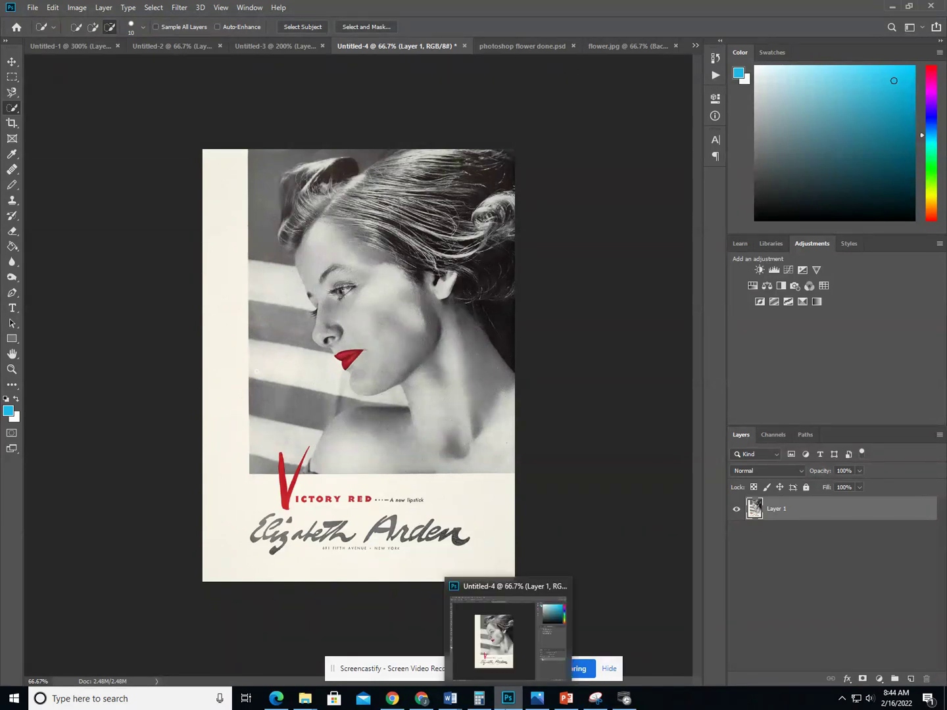
Switch to Photopea in the browser and duplicate the Background layer of flower.psd.
left_click(421, 698)
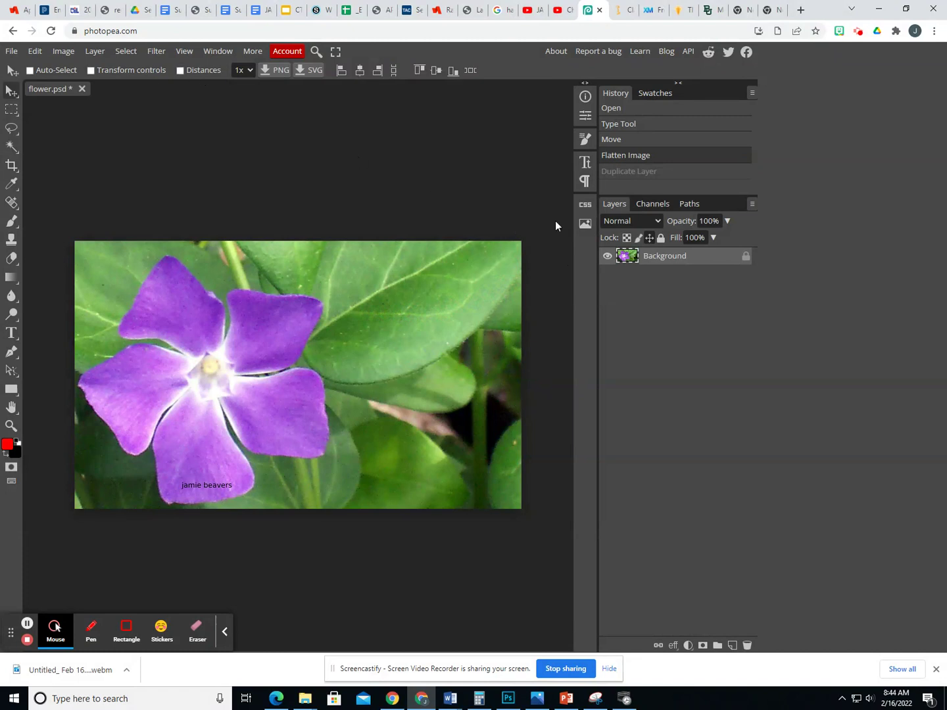
left_click(96, 52)
left_click(112, 86)
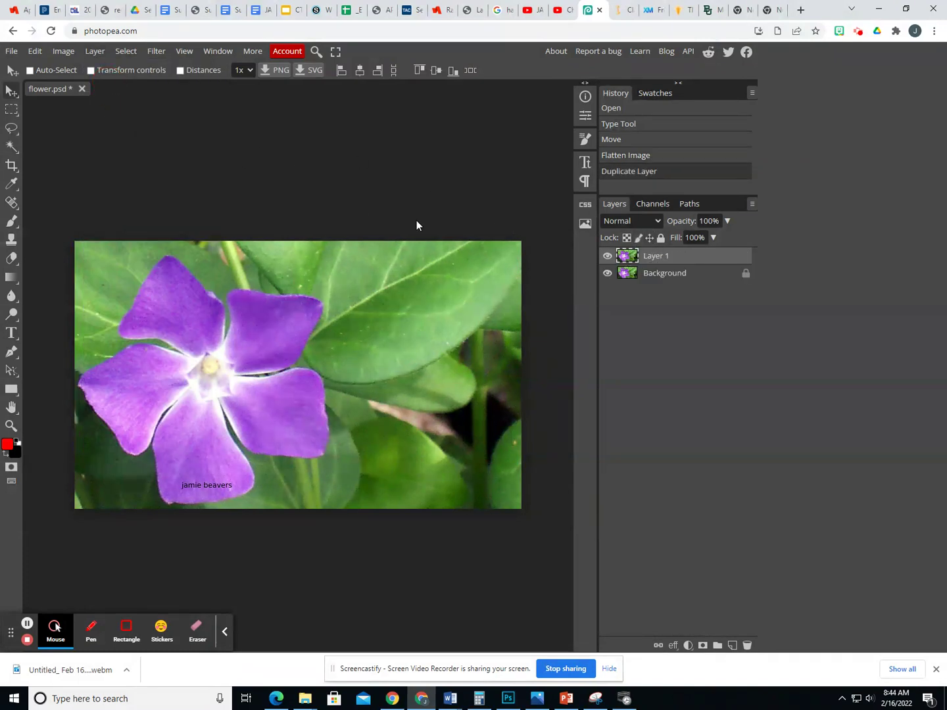
Apply a Black & White adjustment to the Background layer, keeping its default values.
left_click(660, 279)
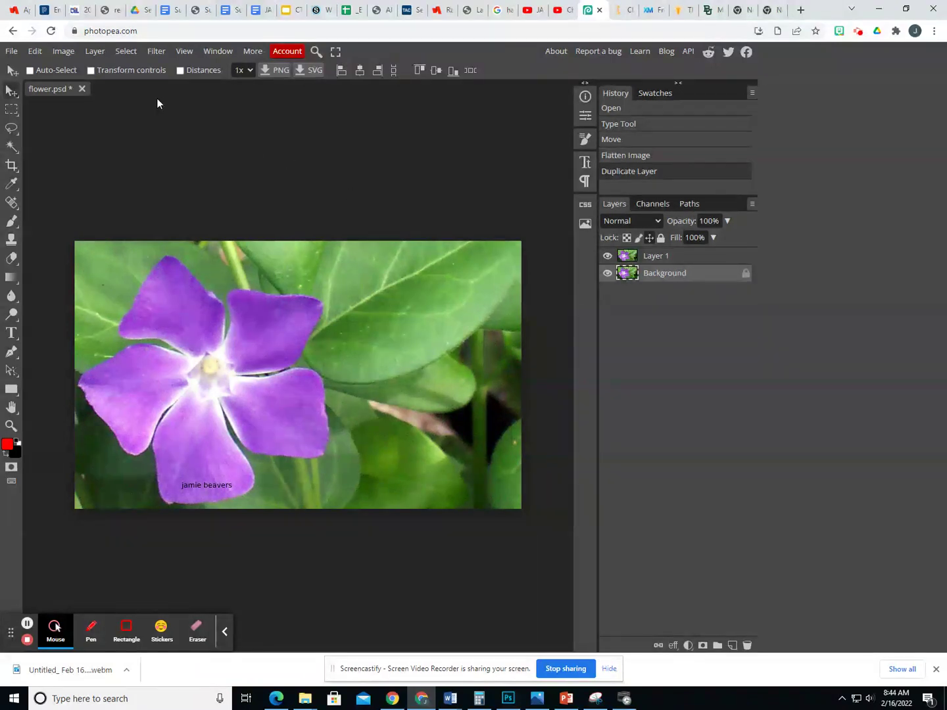
left_click(63, 51)
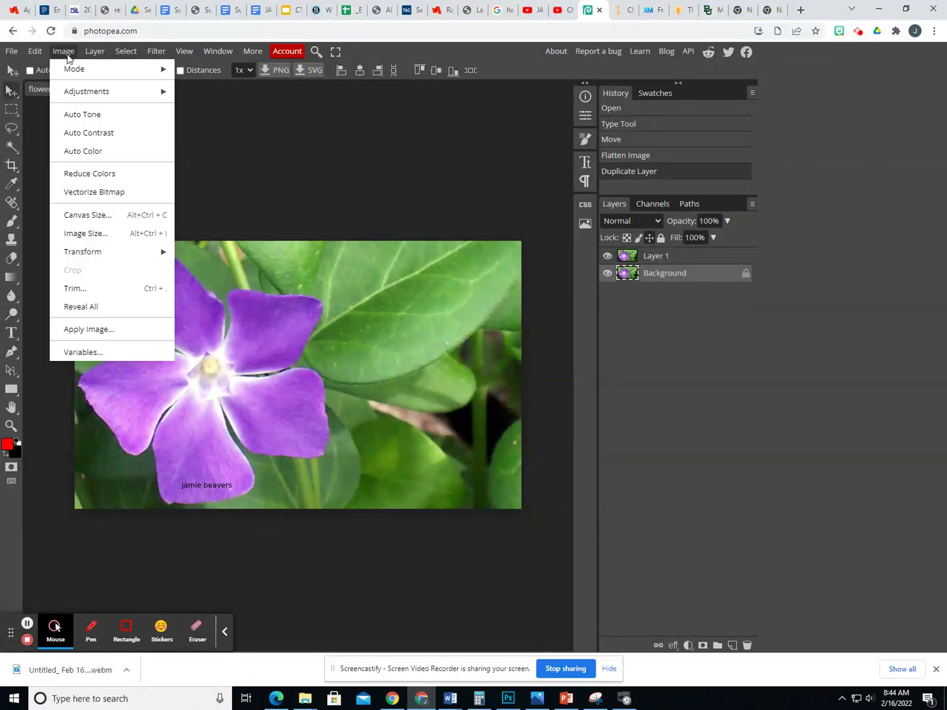
left_click(74, 91)
left_click(242, 226)
left_click(317, 165)
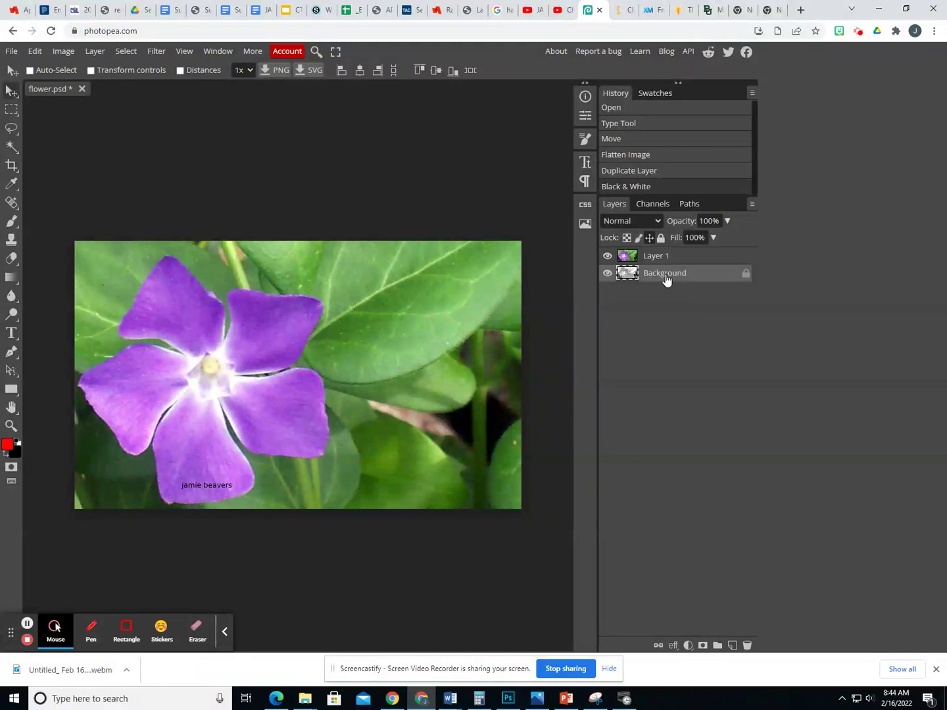
Start Magic Cut on the colour Layer 1 and mark the leftover leaf beside the flower's lower-right petal as background.
left_click(671, 257)
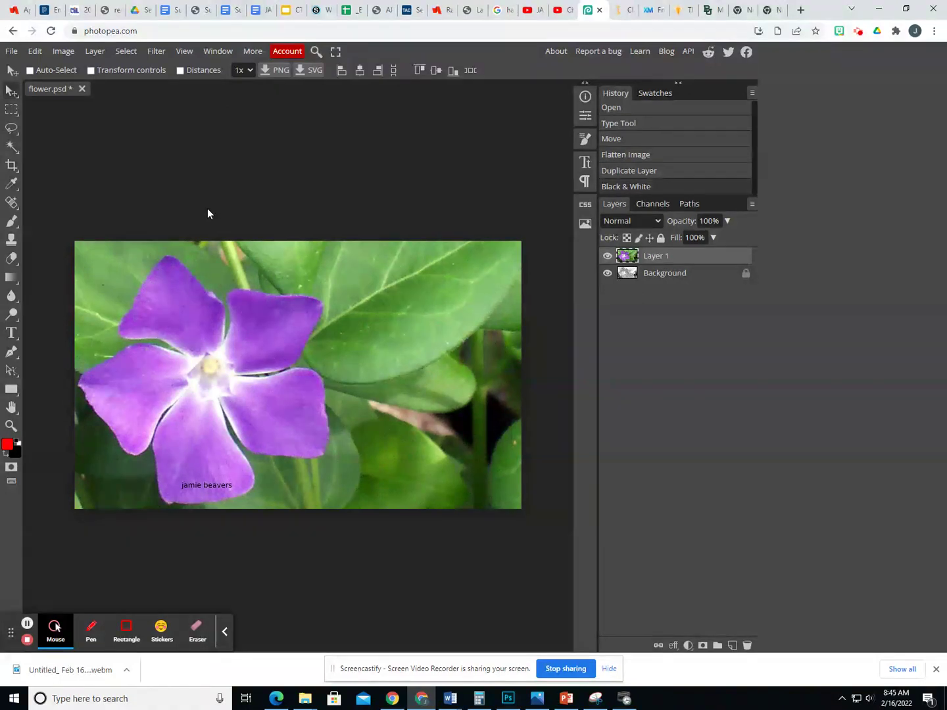
left_click(125, 52)
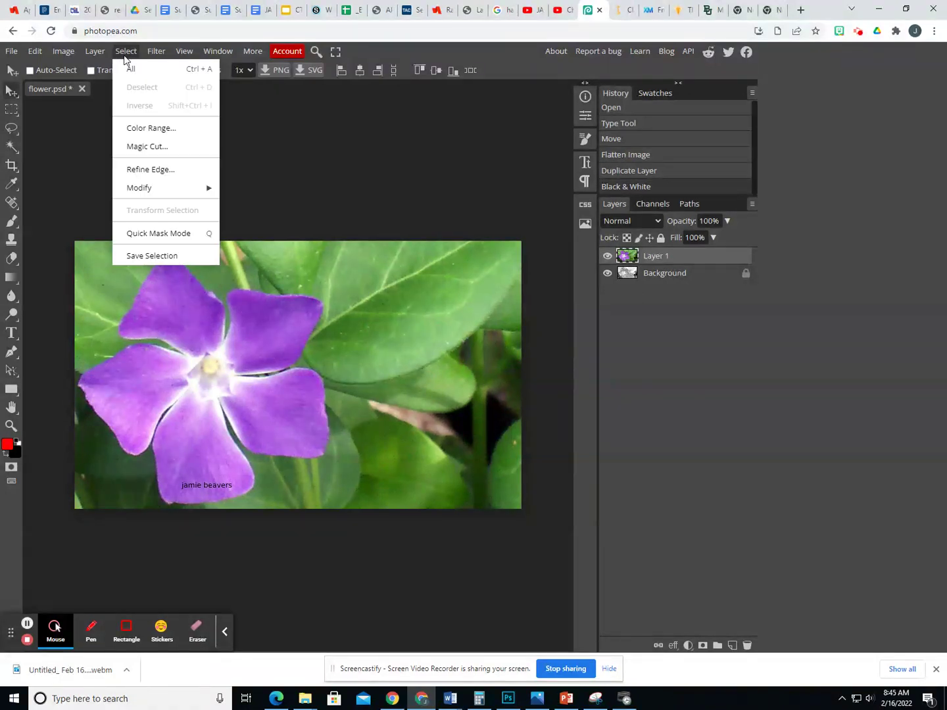
left_click(133, 143)
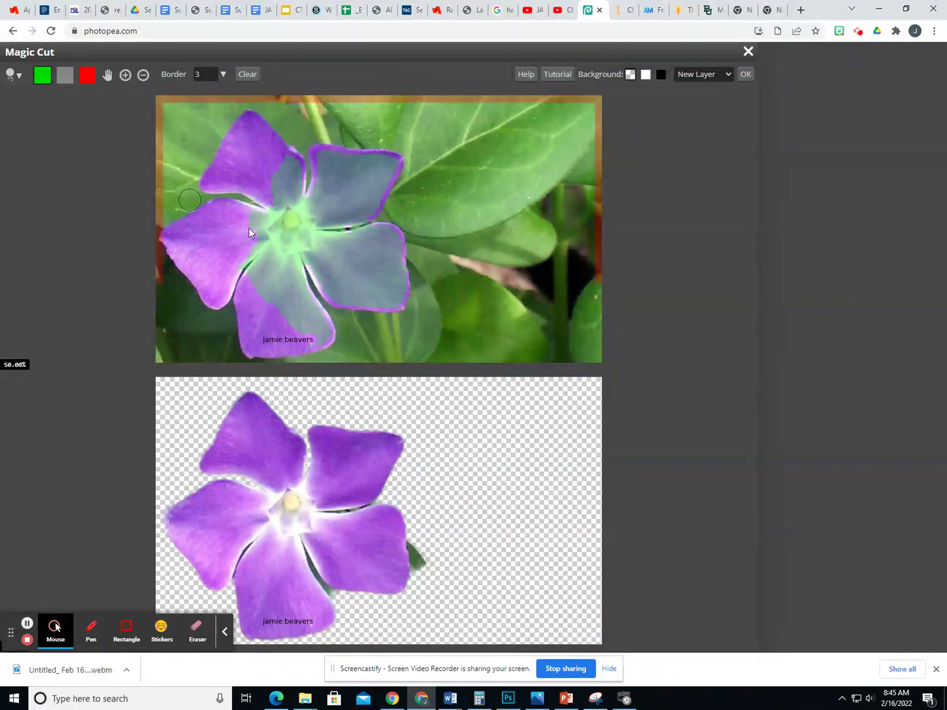
left_click(89, 74)
left_click_drag(423, 263, 418, 309)
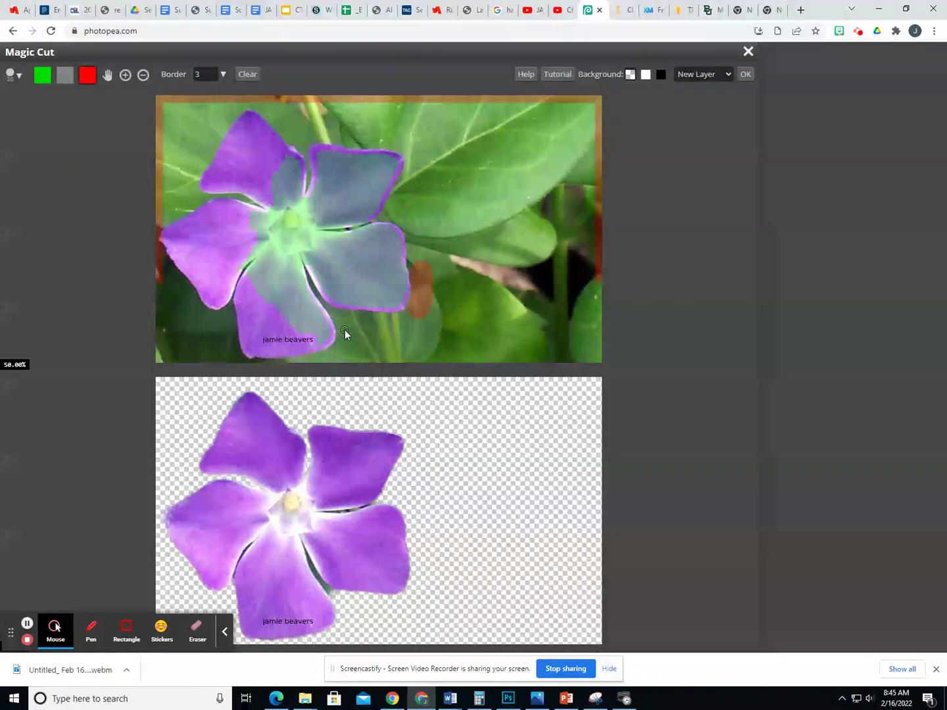
Try out larger and smaller brush sizes in Magic Cut.
key("bracketright")
key("bracketright")
key("bracketright")
key("bracketright")
key("bracketright")
key("bracketleft")
key("bracketleft")
key("bracketleft")
key("bracketleft")
key("bracketleft")
key("bracketright")
key("bracketright")
key("bracketright")
key("bracketright")
key("bracketright")
key("bracketright")
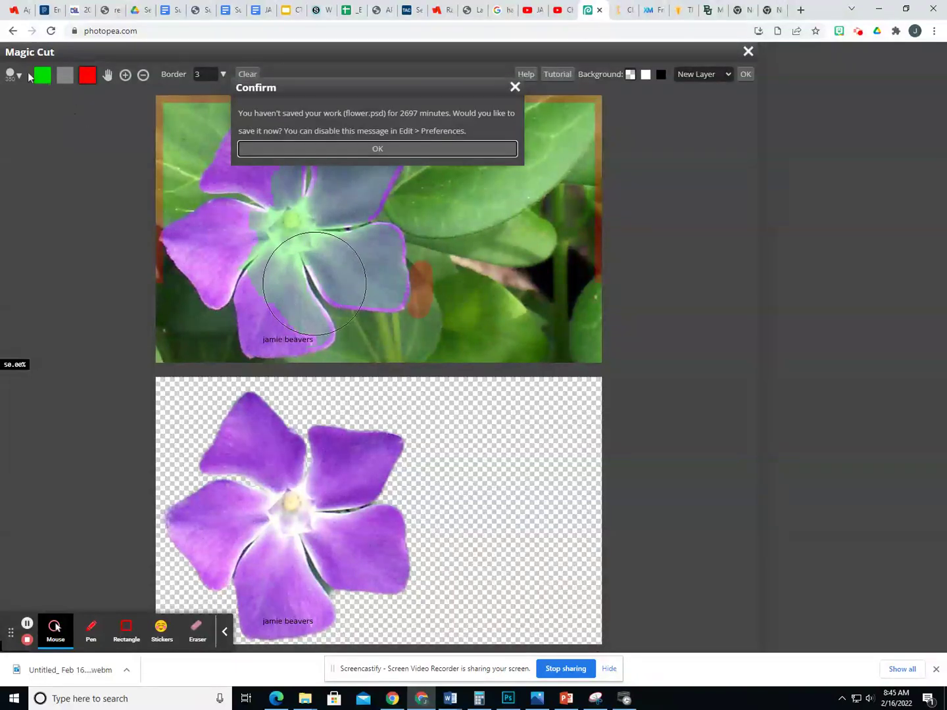
Dismiss the save reminder, shrink the Magic Cut brush and mark the dark gap between the two lower petals as background.
left_click(516, 87)
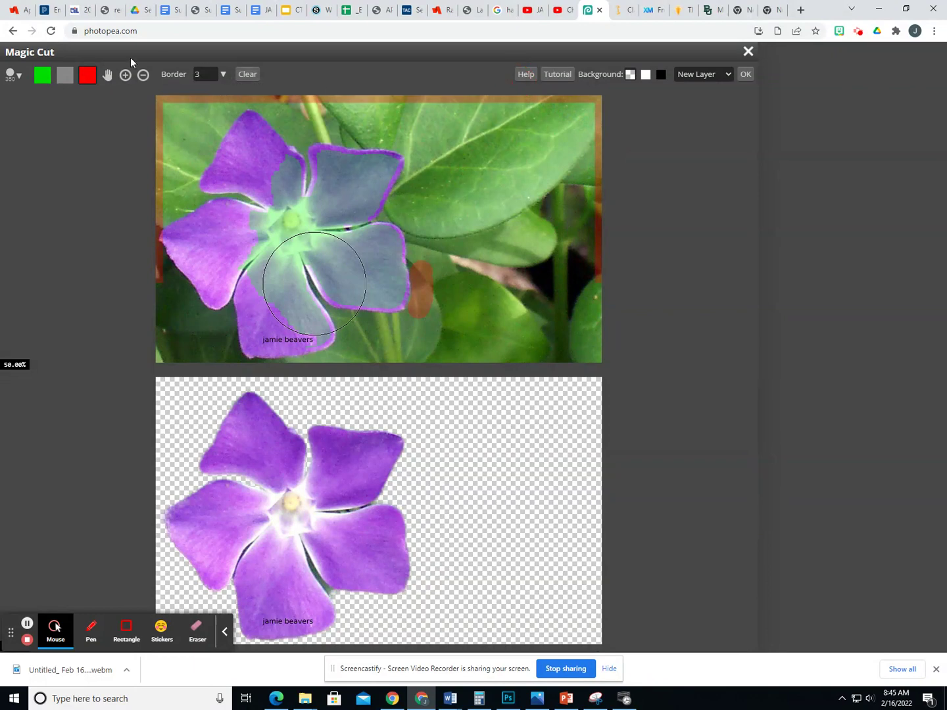
key("bracketleft")
key("bracketleft")
key("bracketleft")
key("bracketleft")
key("bracketleft")
left_click(322, 303)
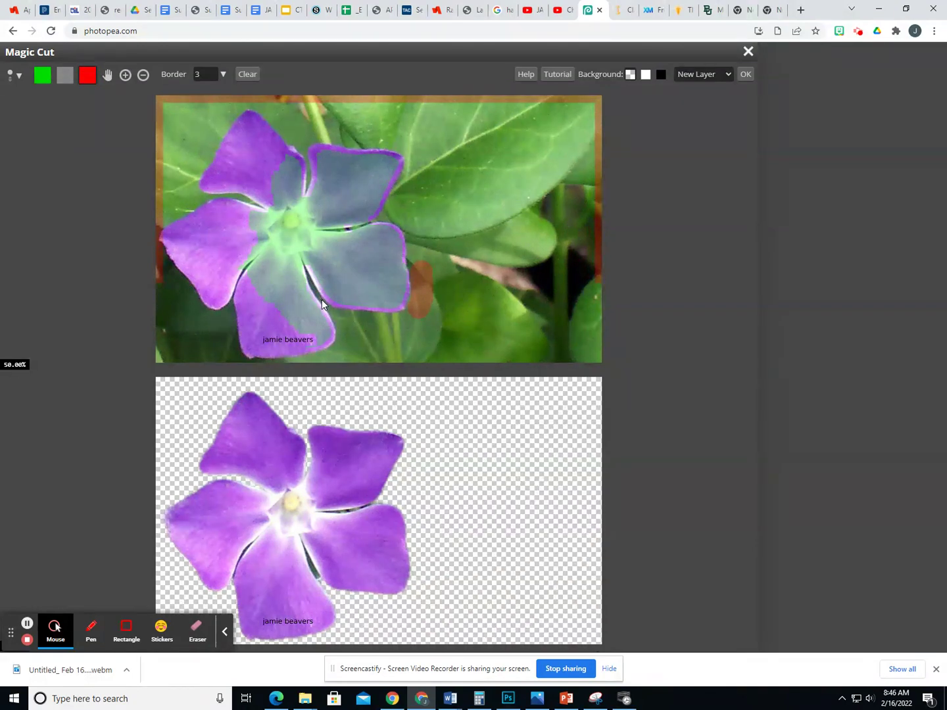
left_click(316, 299)
left_click(310, 281)
Apply the Magic Cut, outputting the purple flower cut-out to a new layer.
left_click(125, 75)
left_click(747, 74)
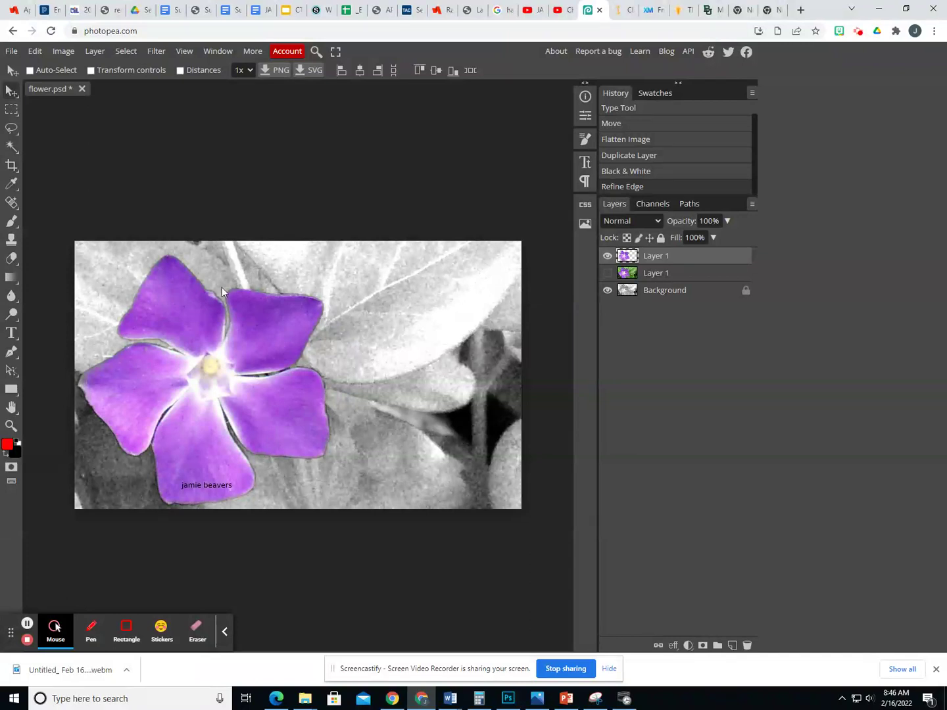
Review the JPG export settings for the flower image and close them without saving.
left_click(11, 51)
mouse_move(91, 224)
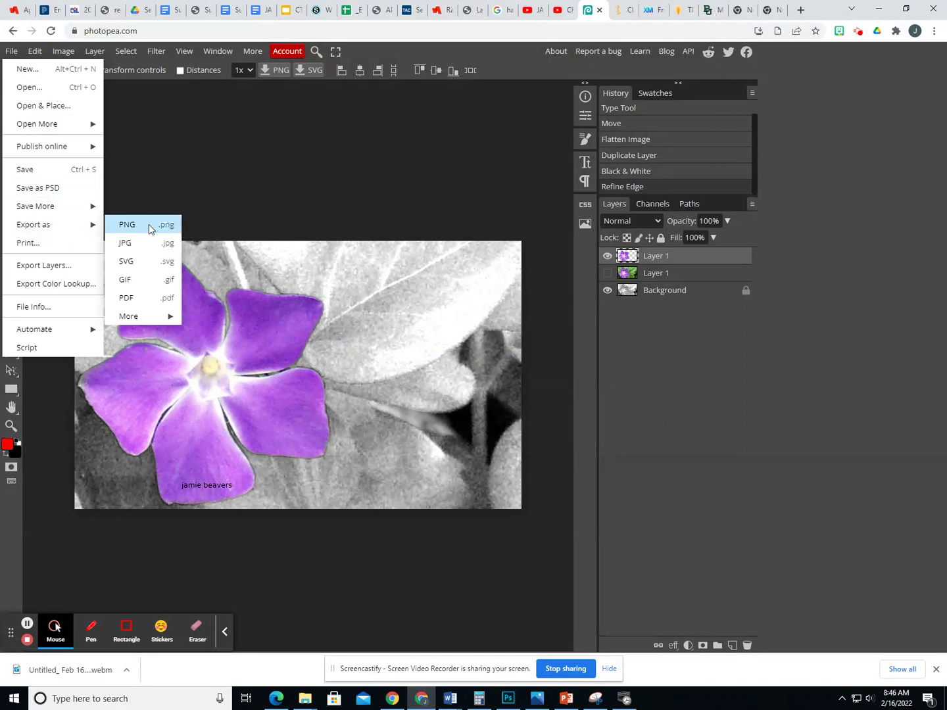
left_click(152, 243)
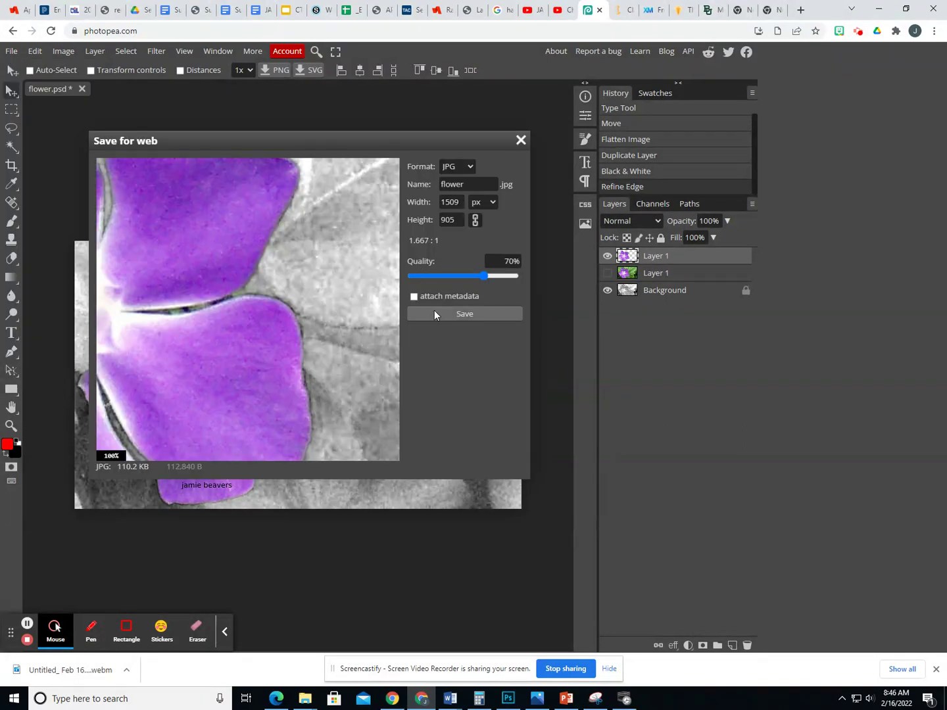
left_click(521, 141)
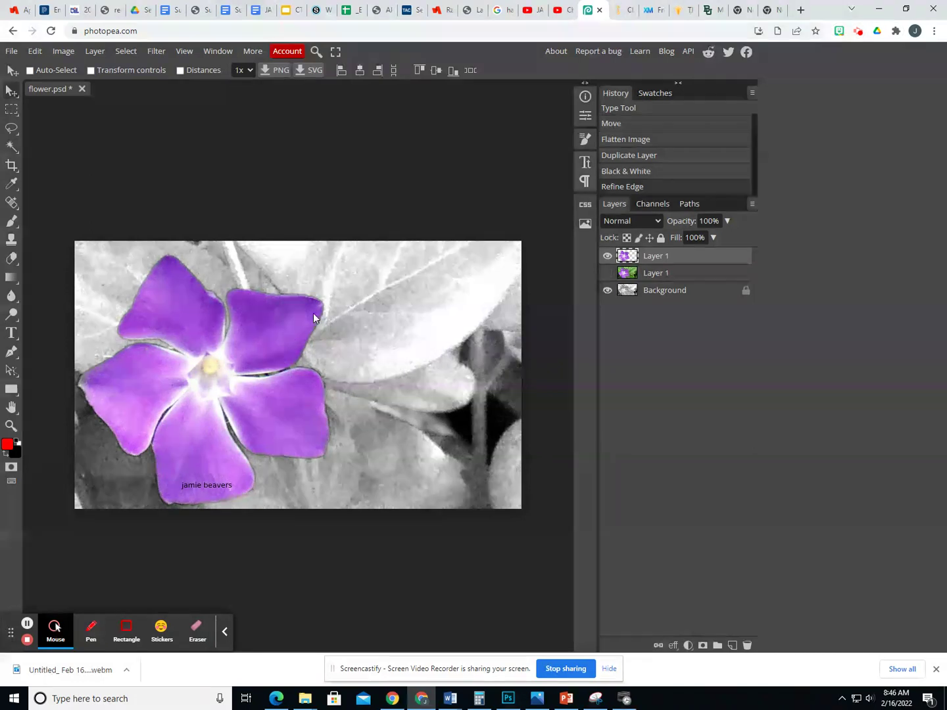
left_click(858, 38)
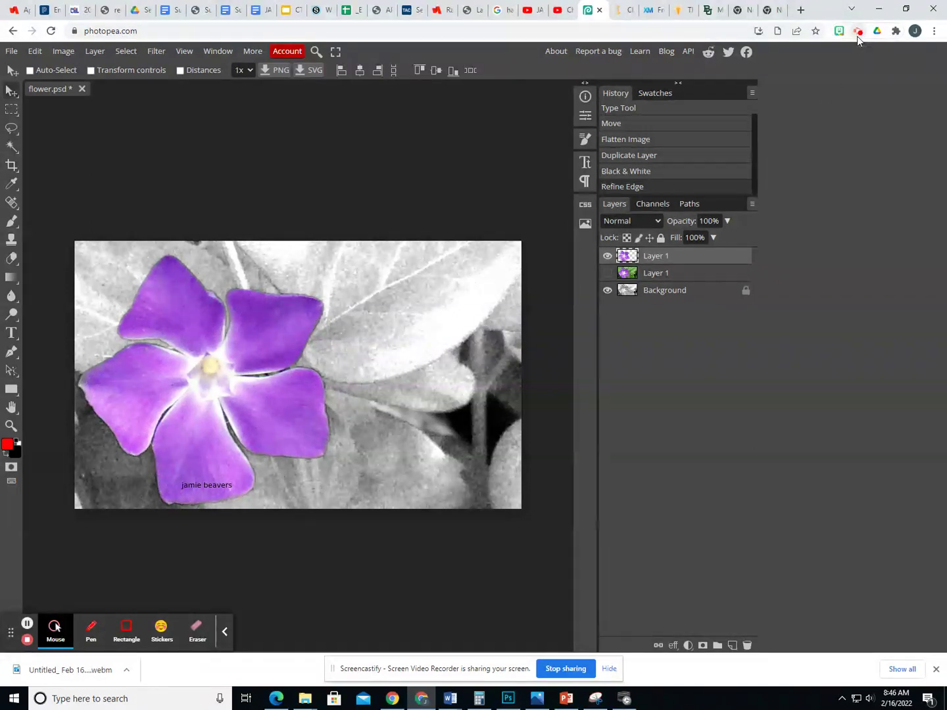